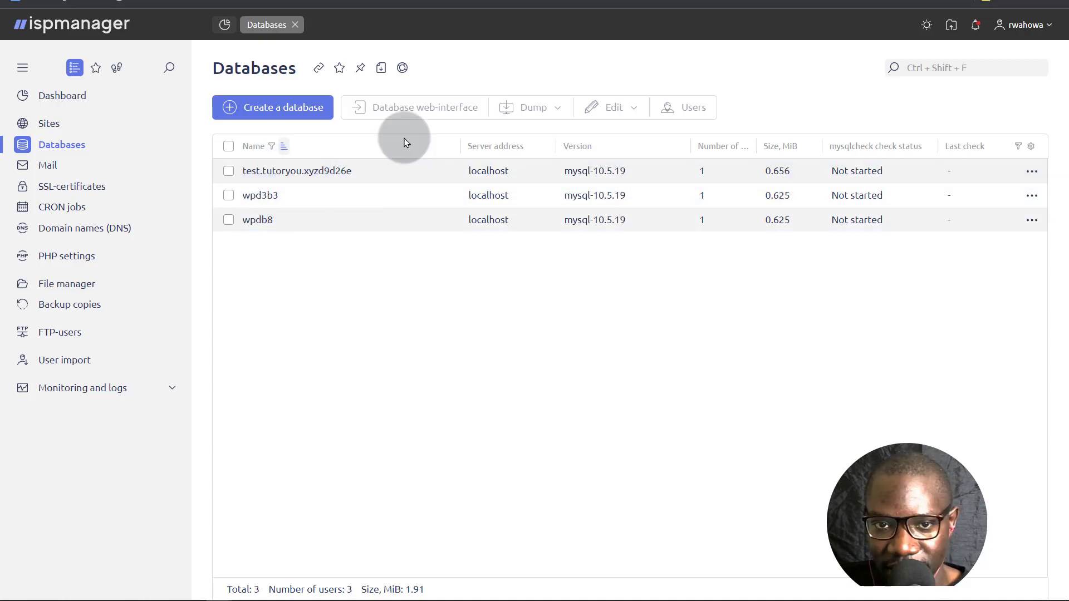
Step: Check the new database form's server options, find only MySQL, and leave for the Websites page
click(273, 110)
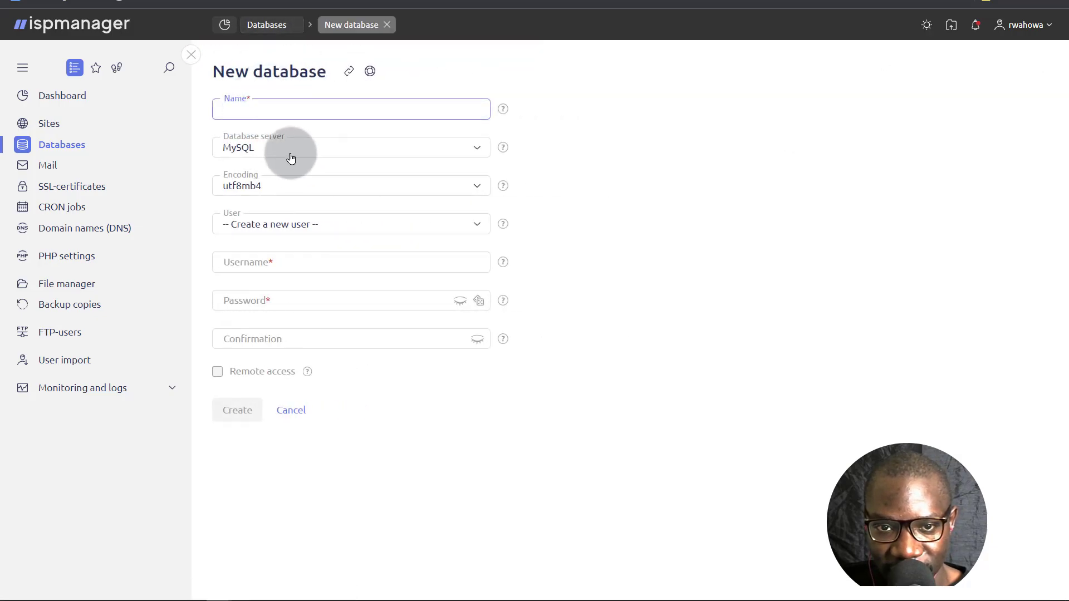
click(289, 156)
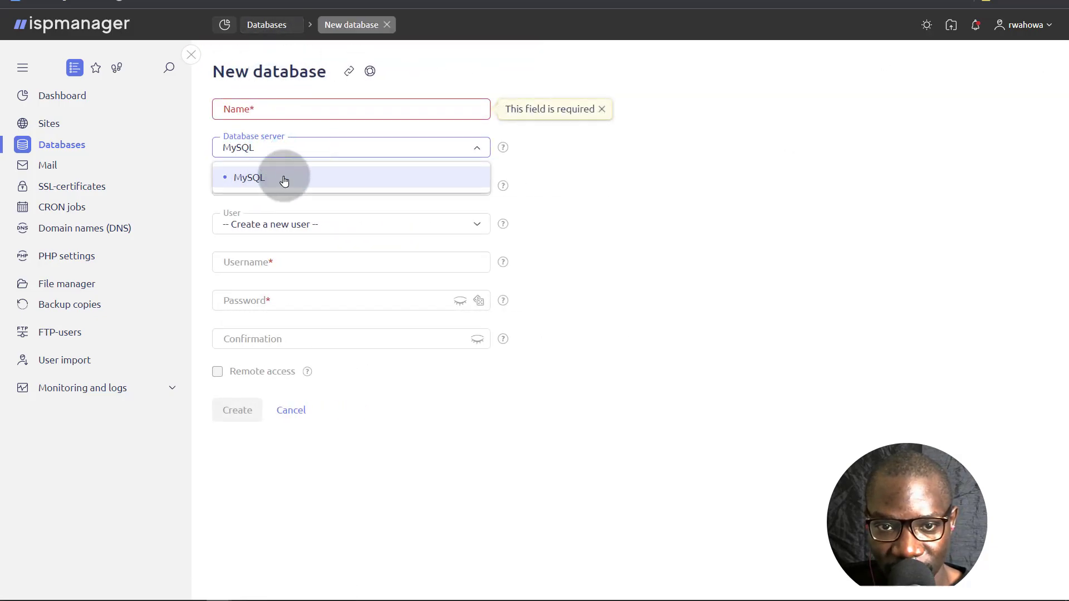
click(673, 199)
click(70, 143)
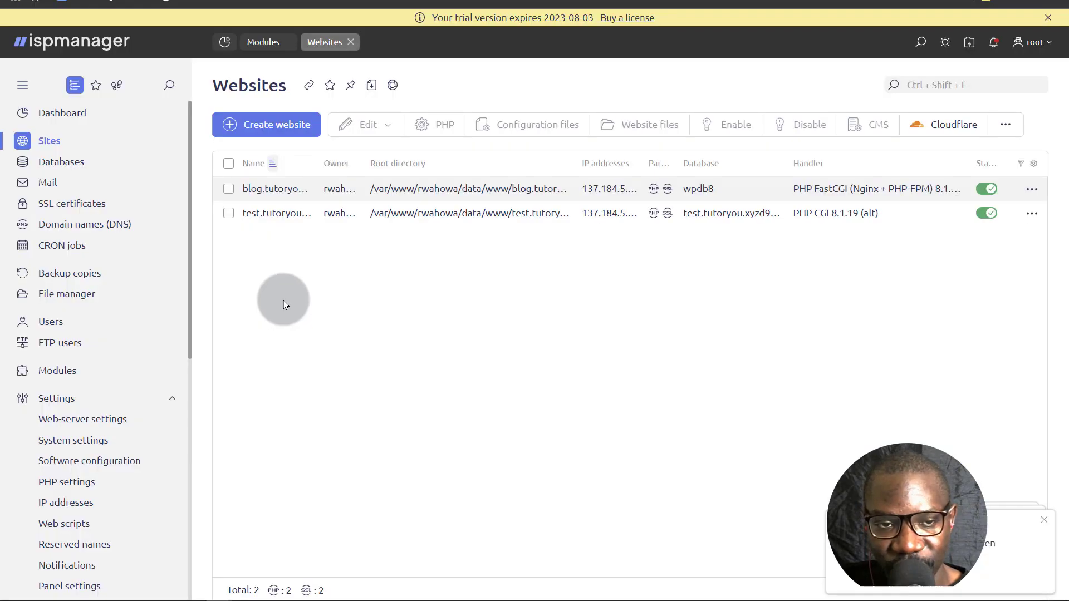
Step: Open the Databases list and scroll the sidebar down to reveal the Settings submenu
click(59, 163)
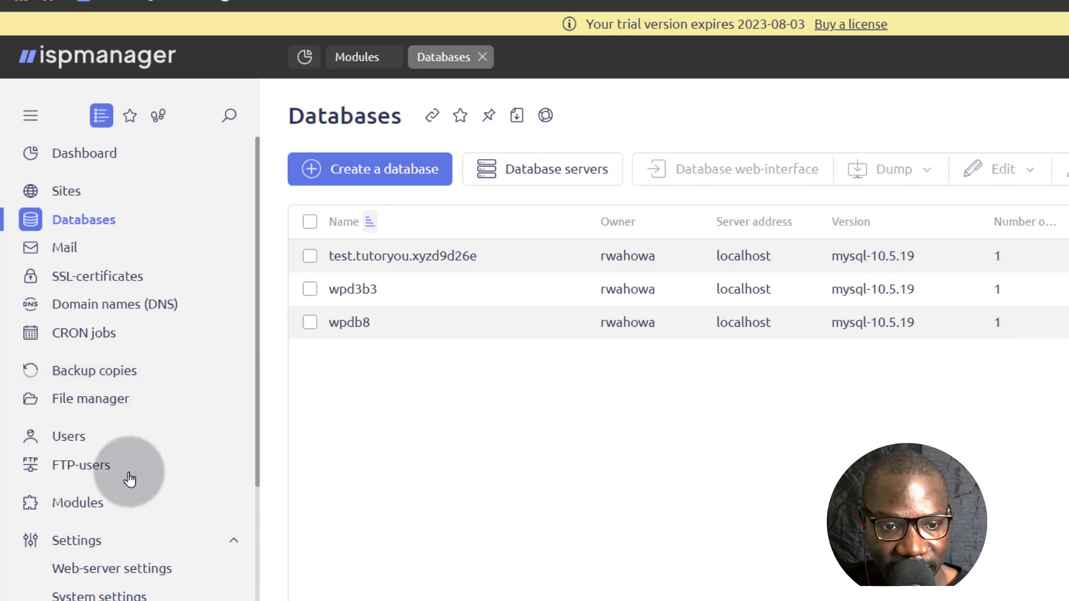
scroll(119, 474, down, 2)
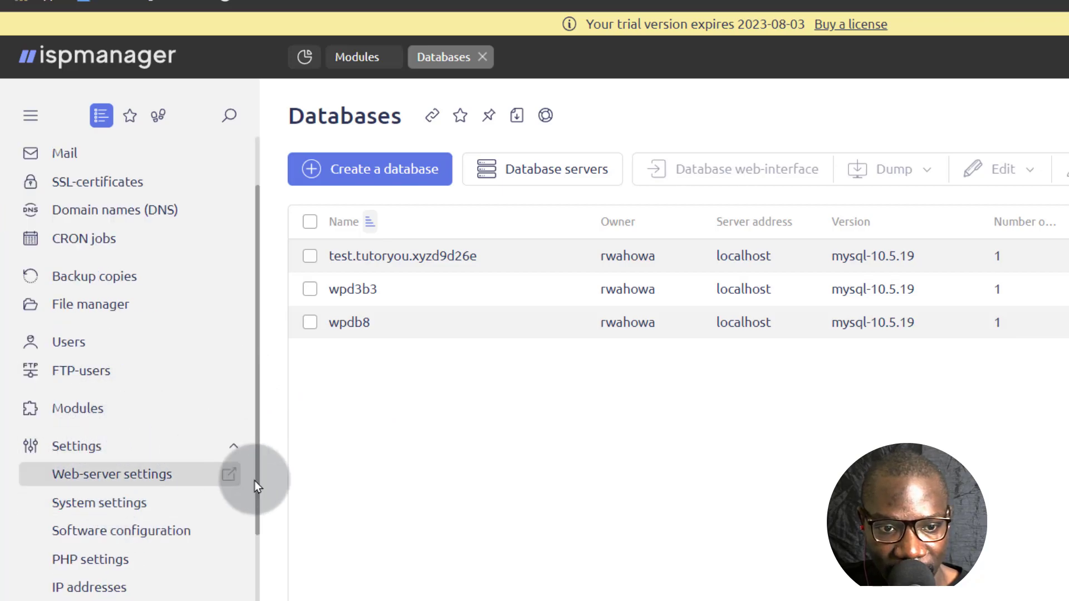
Step: Open Settings > Software configuration and tick then untick the PostgreSQL server row
click(110, 531)
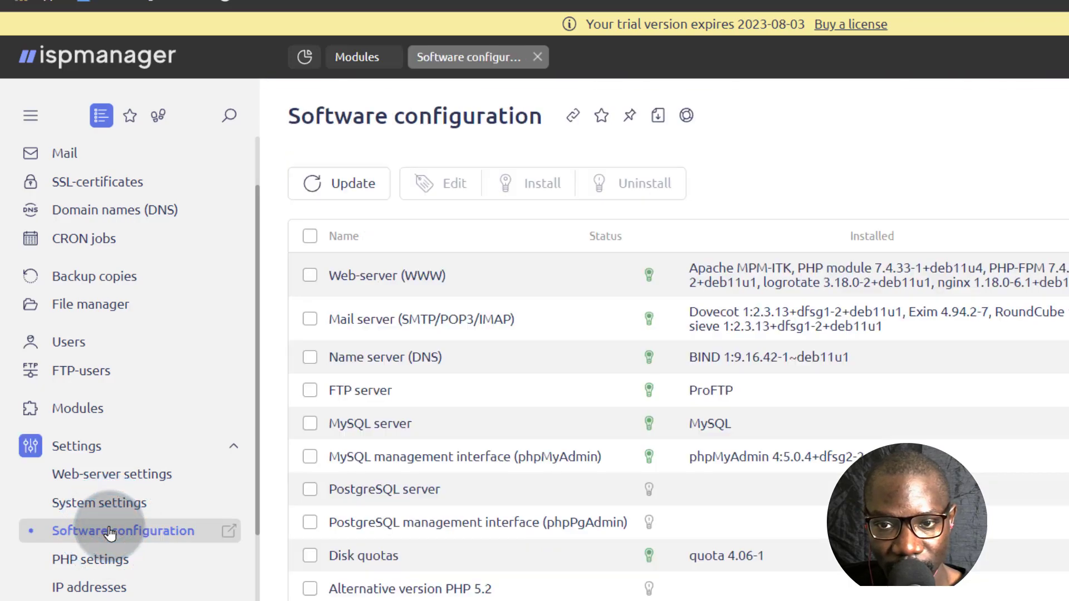
click(533, 440)
scroll(501, 478, down, 3)
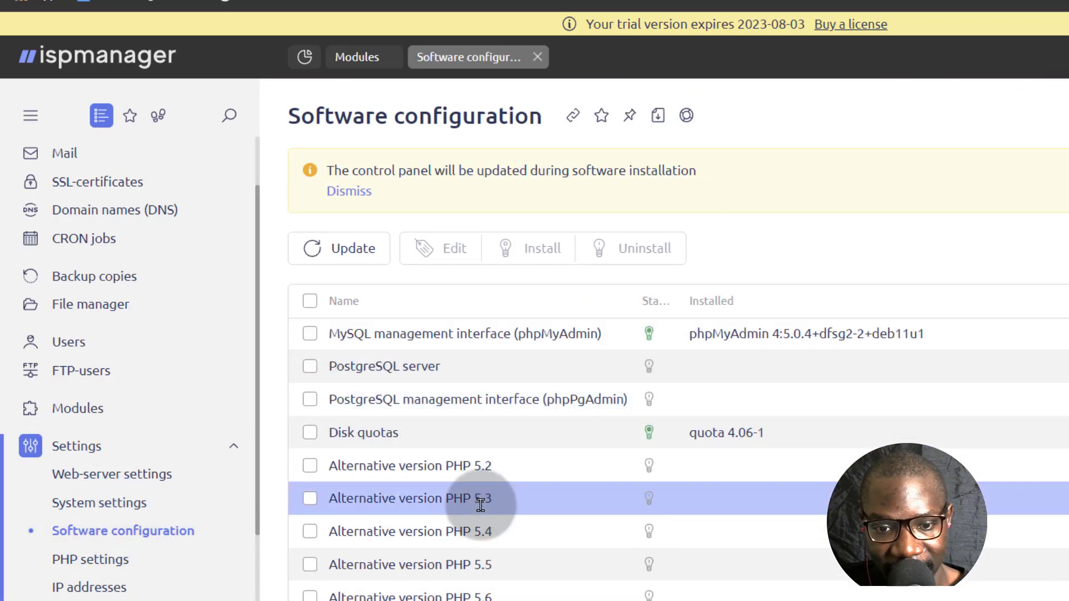
scroll(477, 501, up, 3)
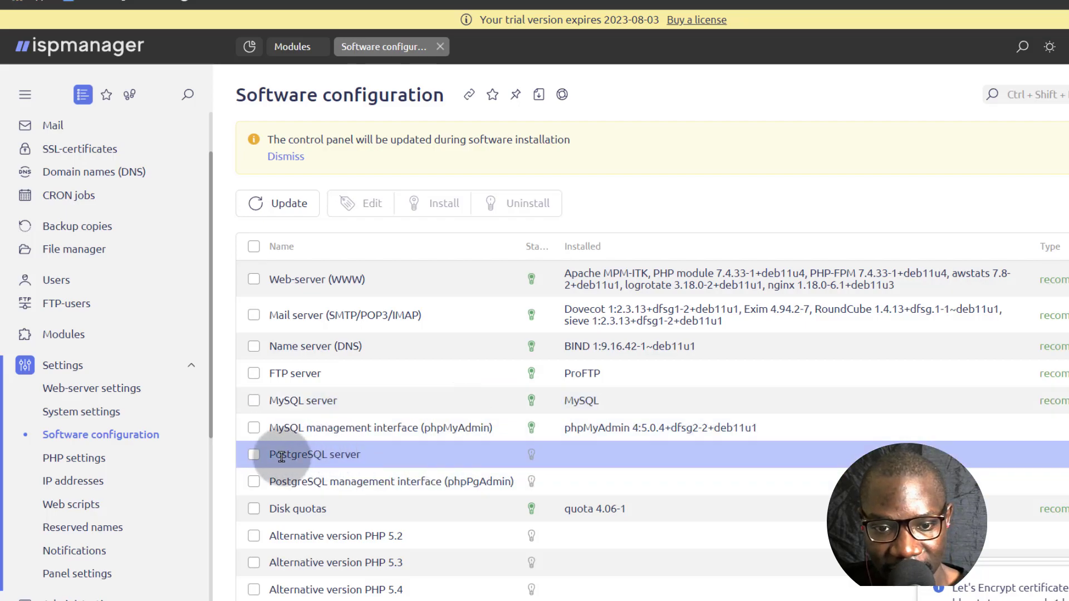
click(253, 456)
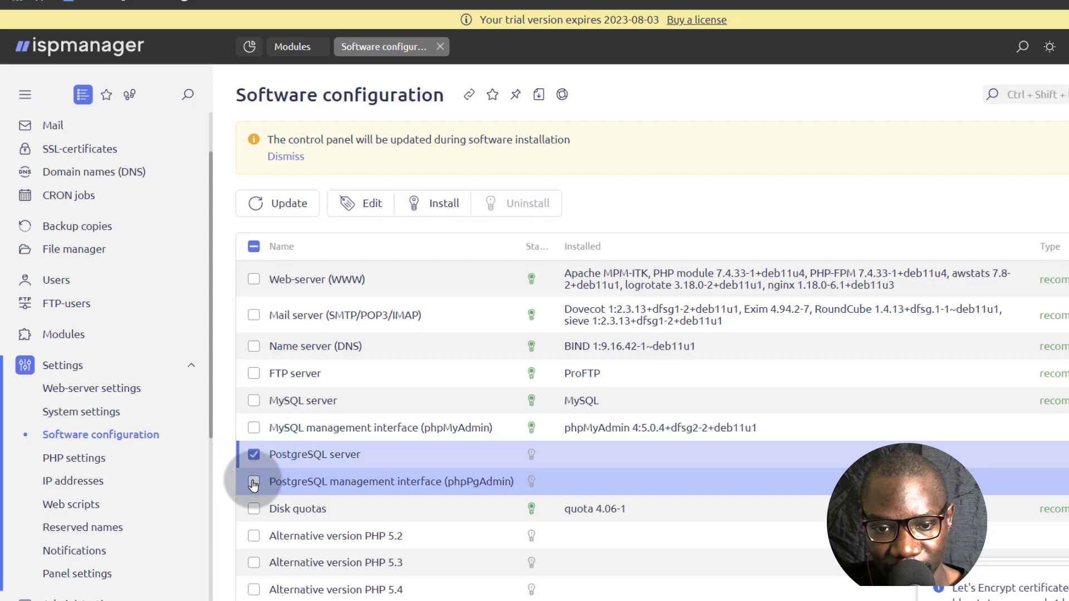
click(253, 454)
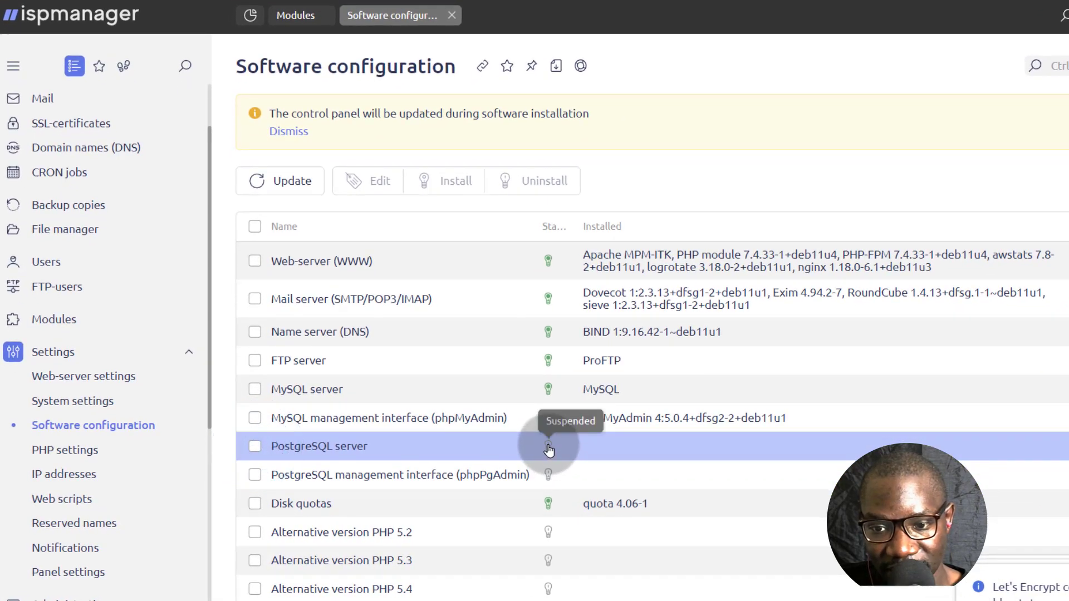
Step: Install the PostgreSQL server package, confirming the installation with Ok
click(548, 448)
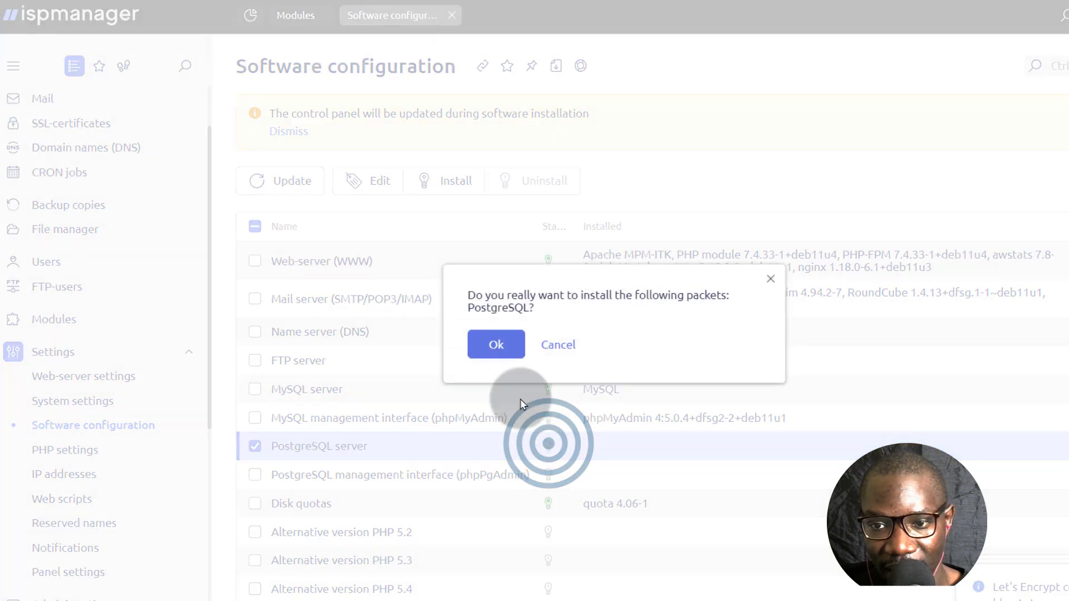
click(497, 344)
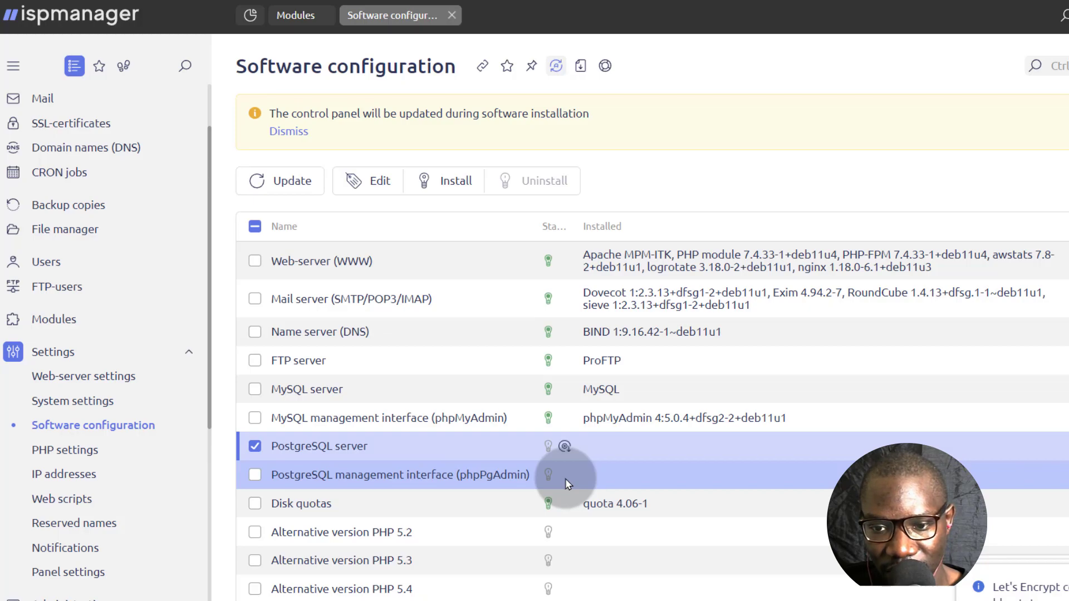
mouse_move(563, 446)
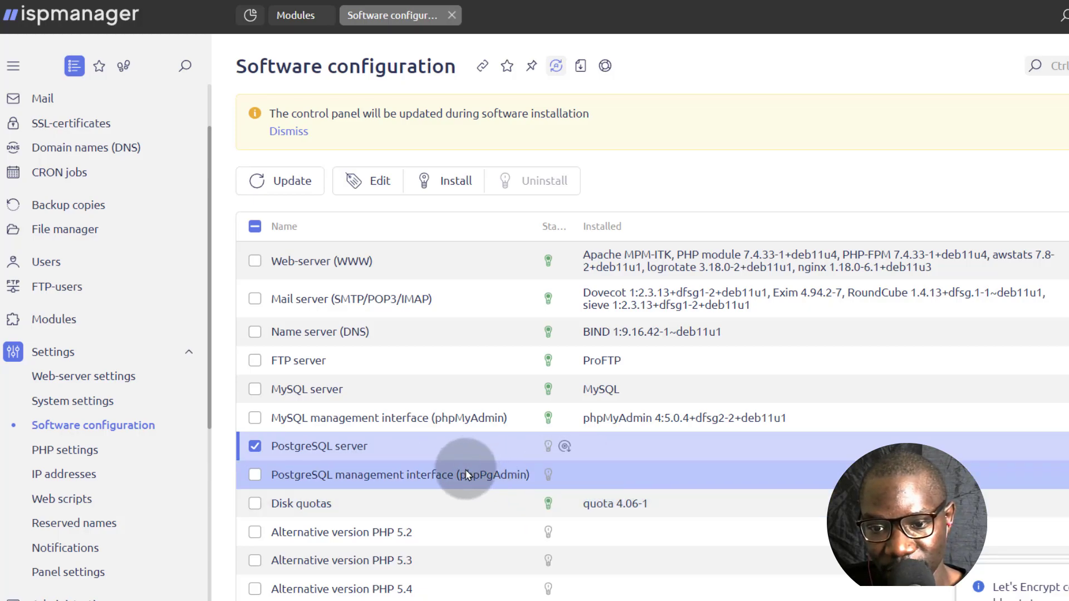
Step: Install phpPgAdmin, then return to the Databases list and start a new database
click(549, 476)
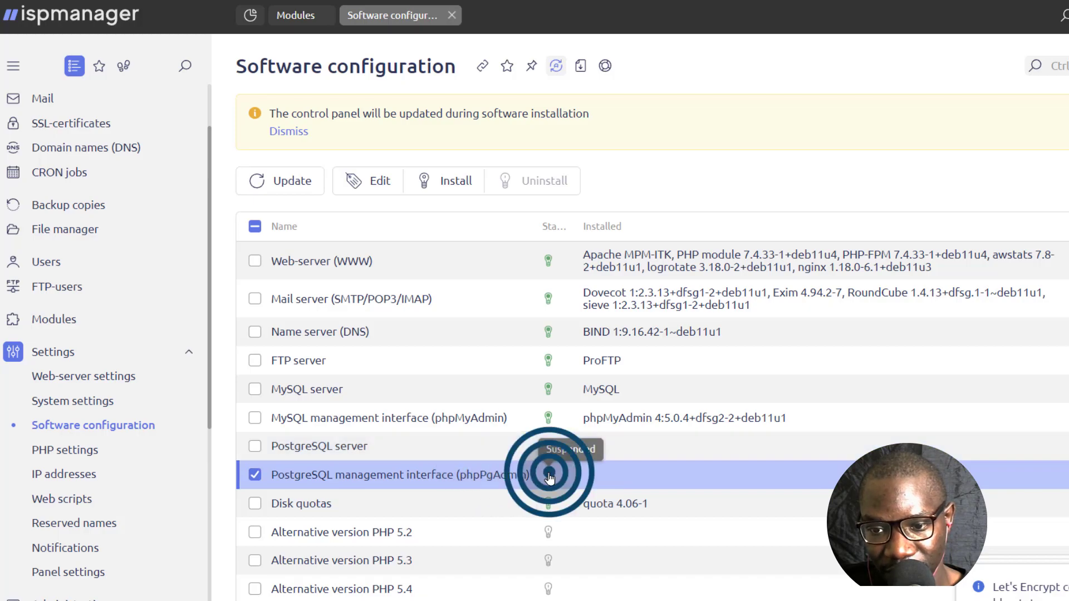
click(492, 344)
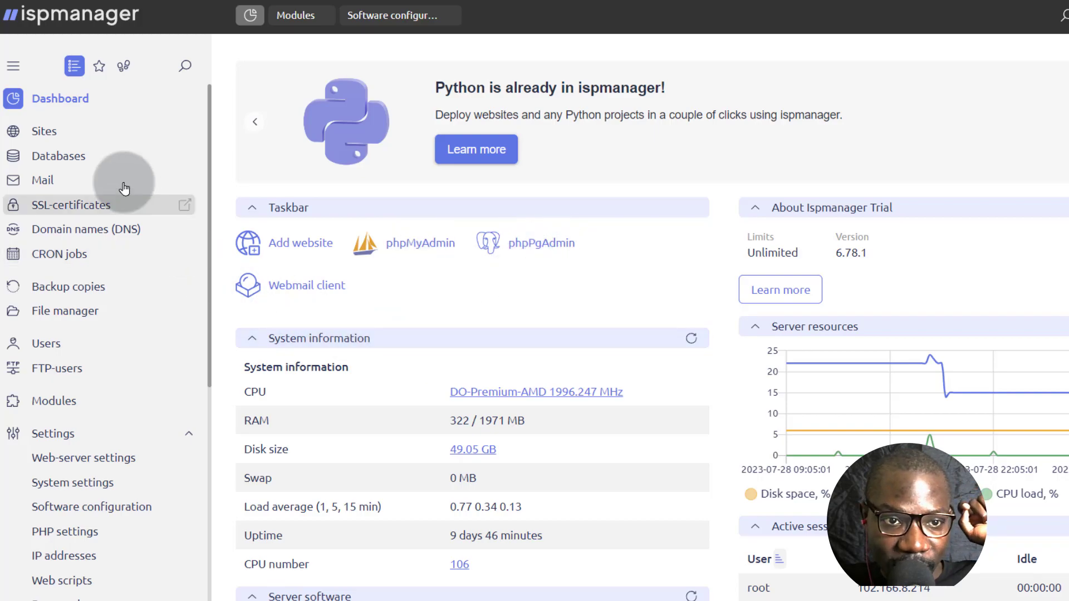
click(69, 158)
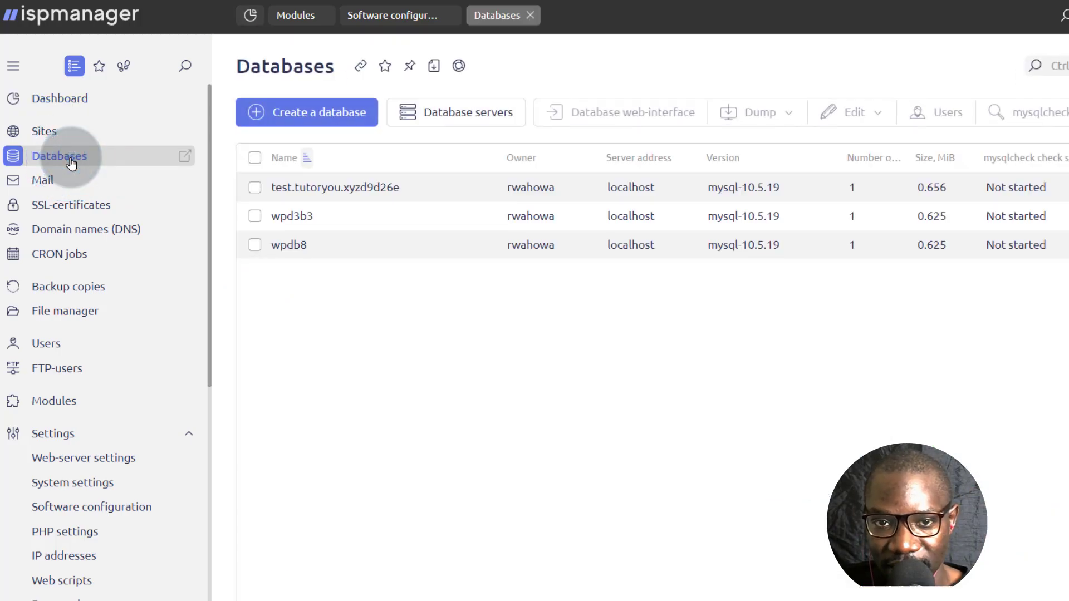
click(300, 114)
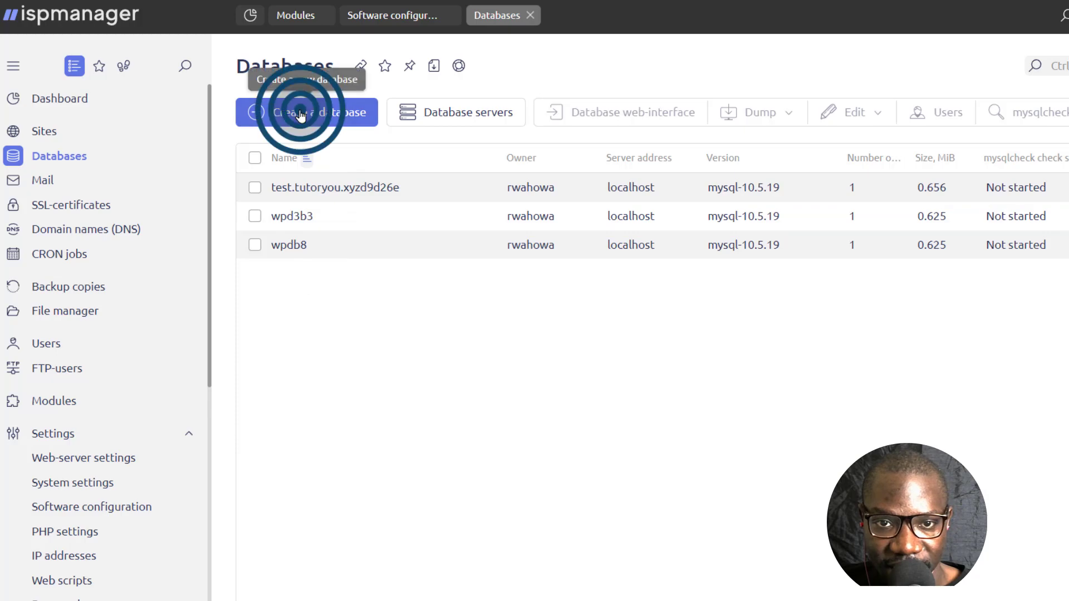
Step: Name the database POstDB on PostgreSQL server with EUC_CN encoding and a new user
click(319, 111)
text(PO)
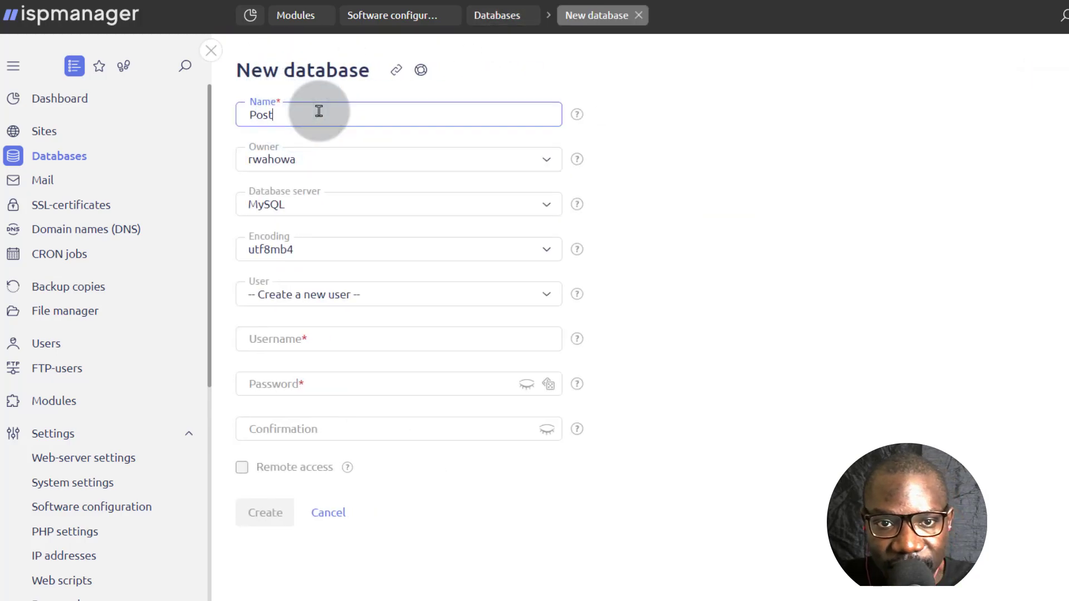
text(st)
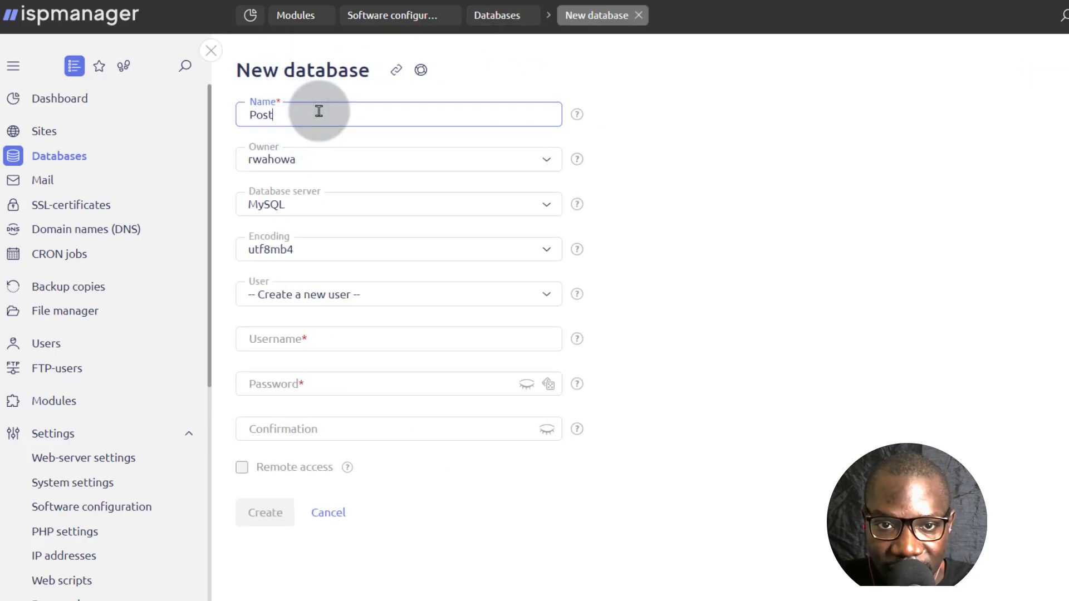
text(DB)
click(328, 161)
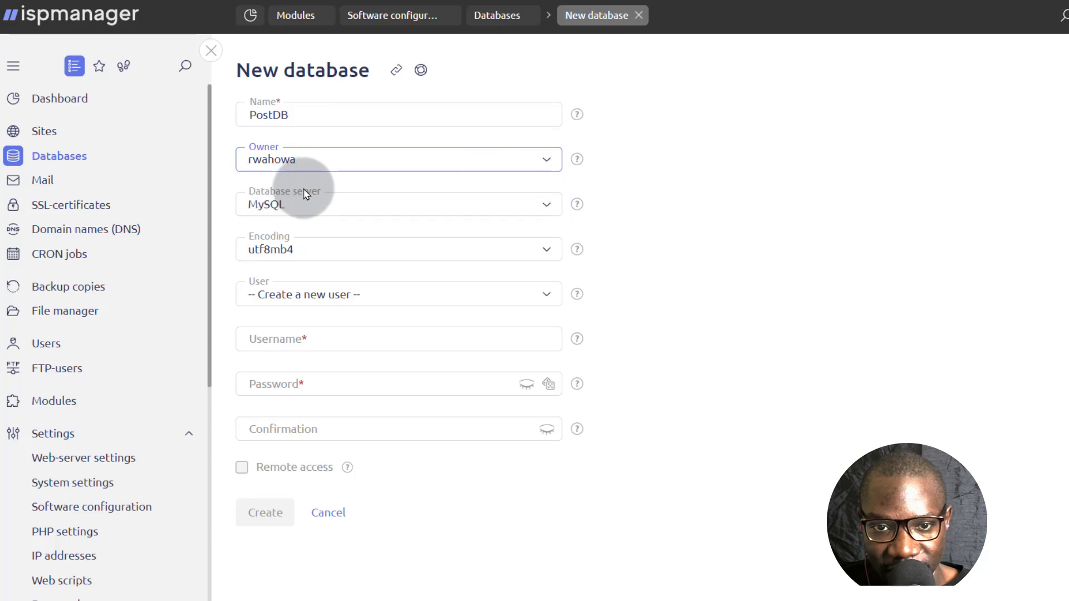
click(331, 206)
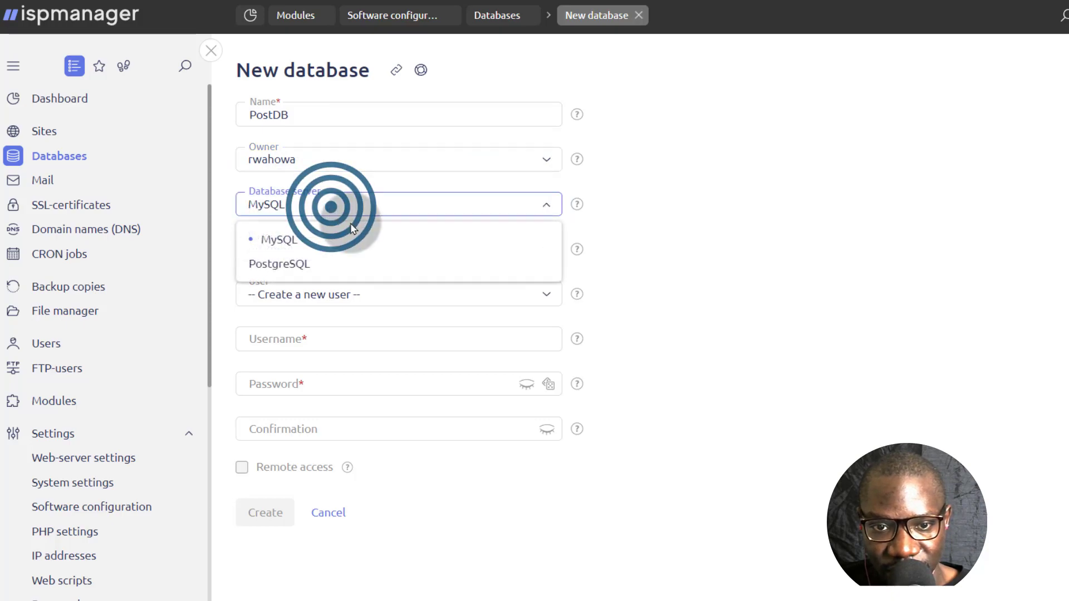
click(298, 264)
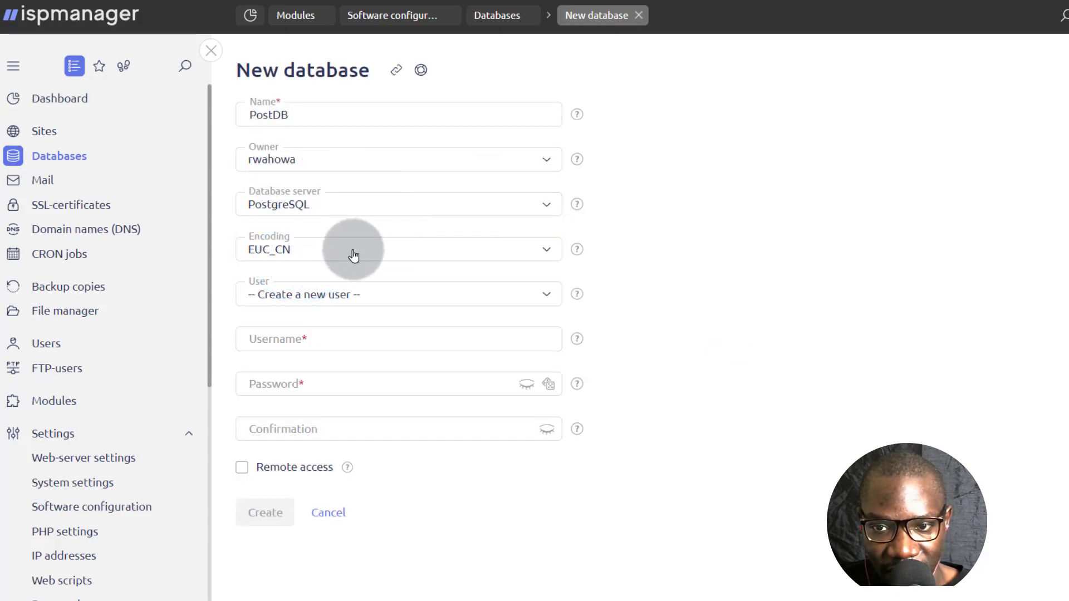
click(326, 250)
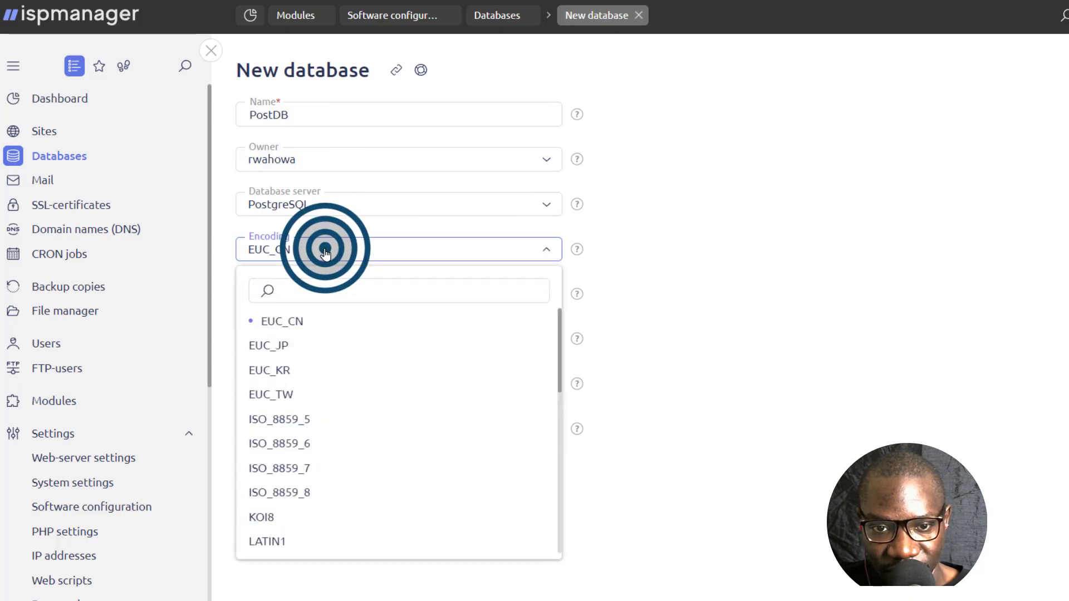
click(325, 250)
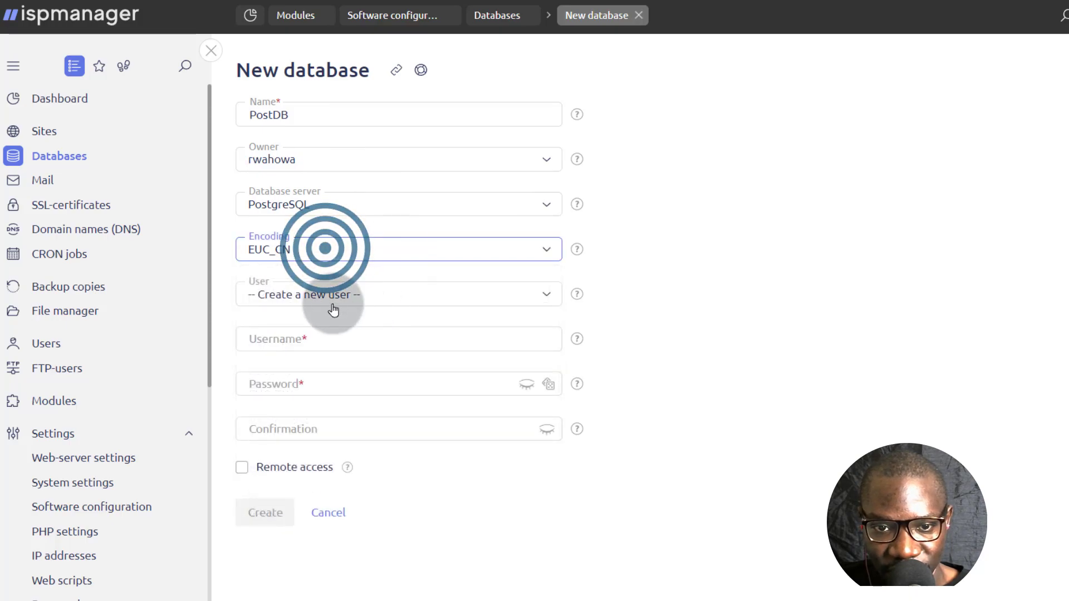
click(406, 300)
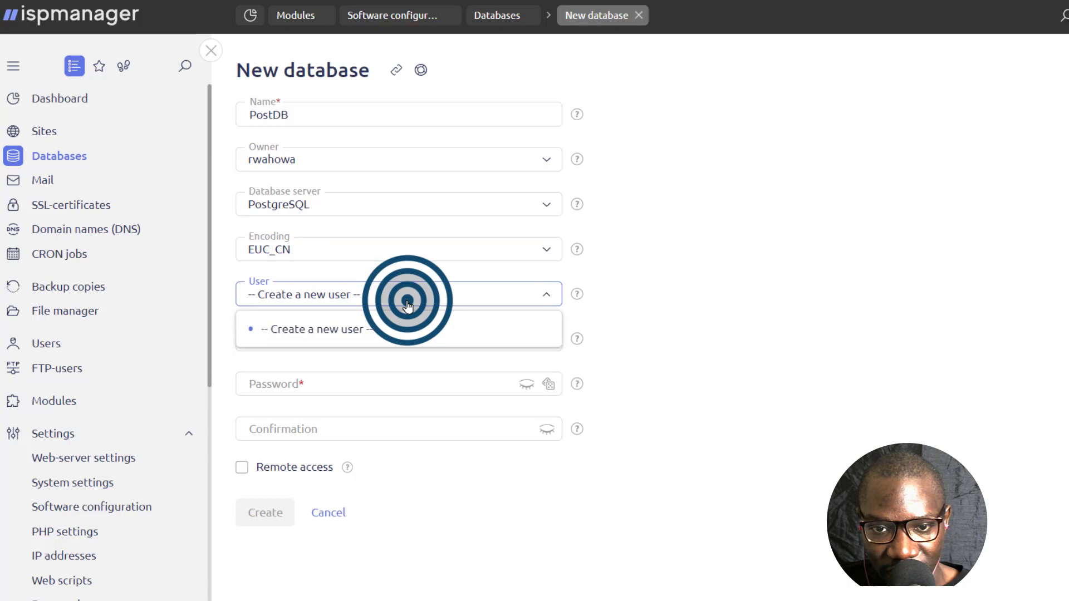
click(327, 329)
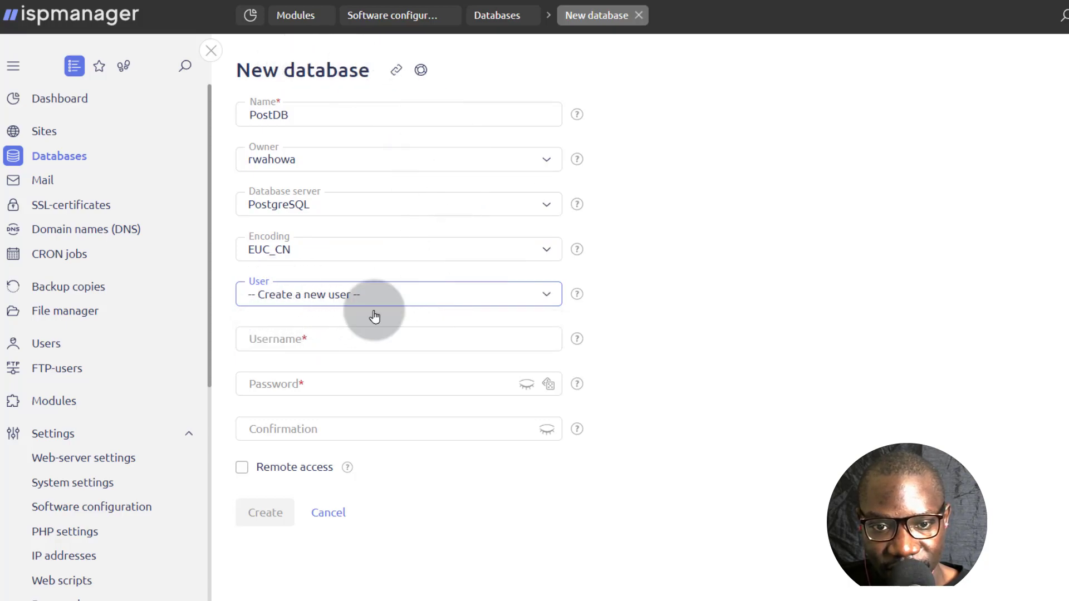
Step: Enter username postus3r, generate a strong password, and submit the PostDB database
click(312, 340)
text(postus)
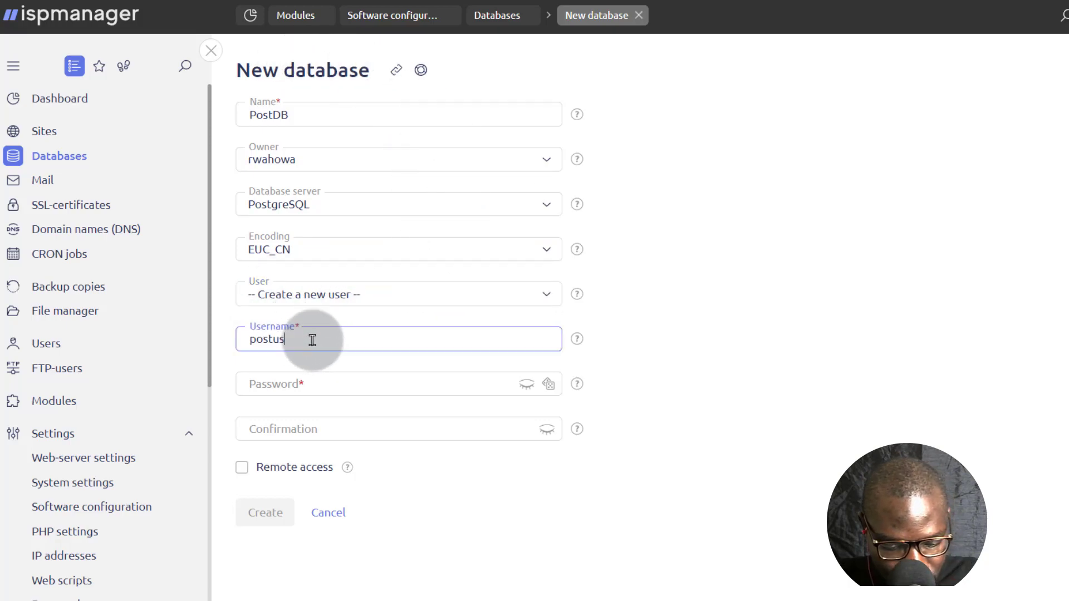
text(3r)
drag(312, 340, 239, 341)
click(373, 380)
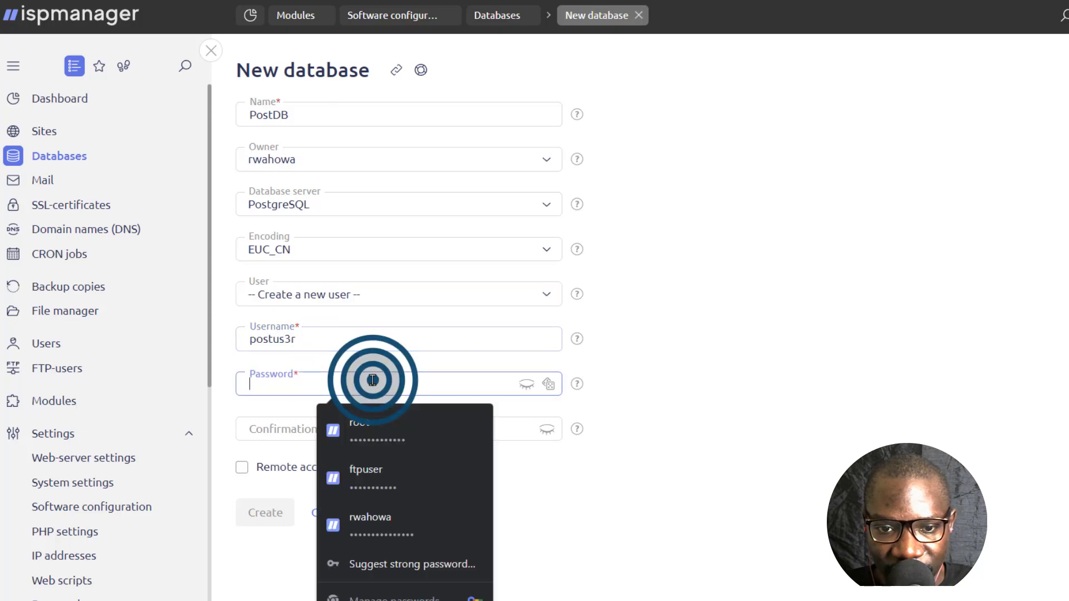
click(660, 395)
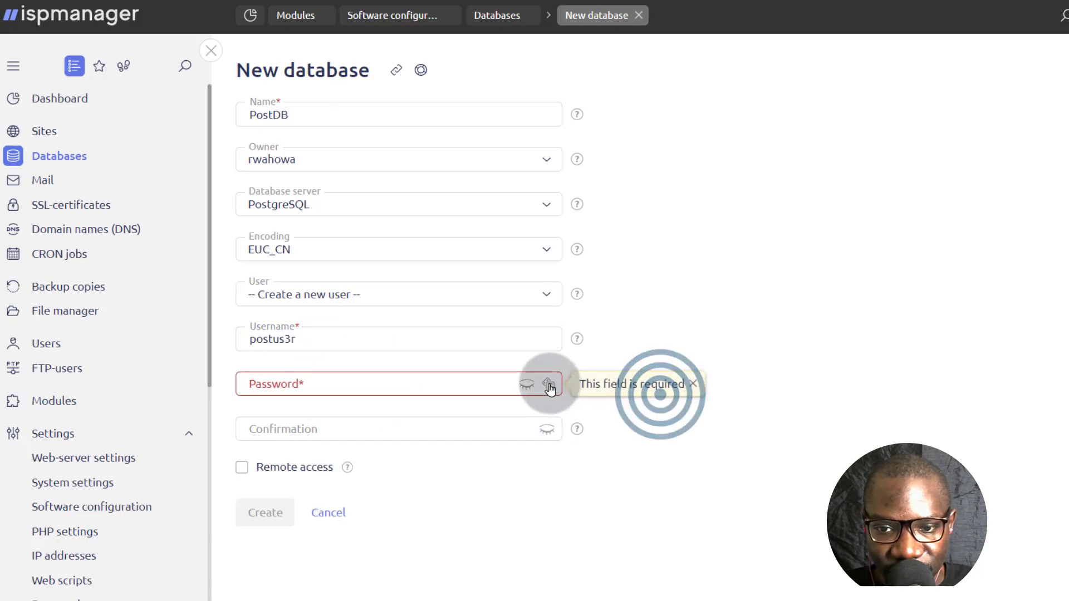
click(549, 386)
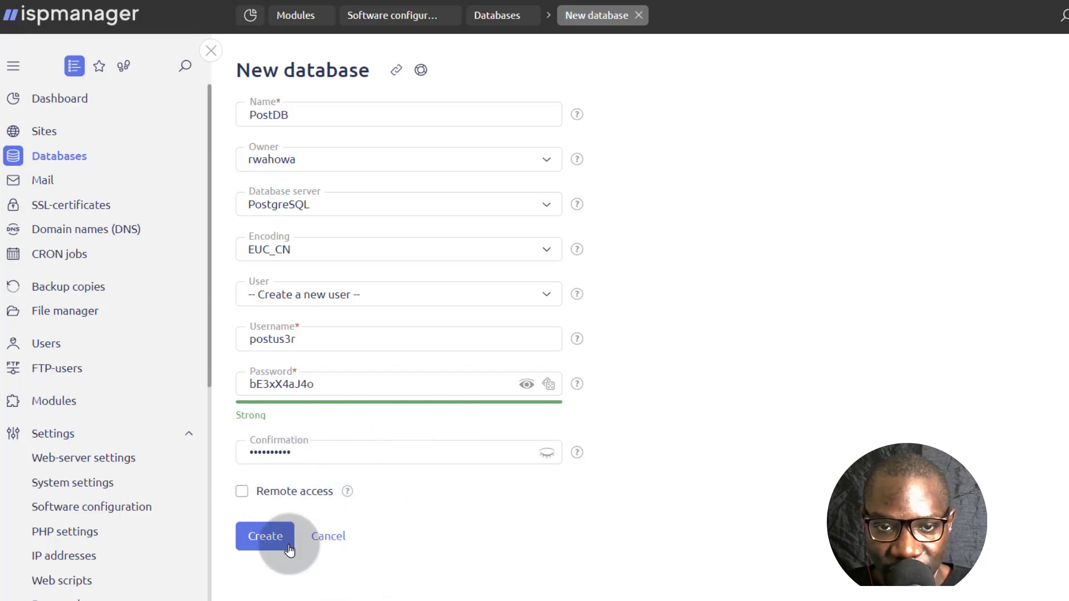
click(257, 538)
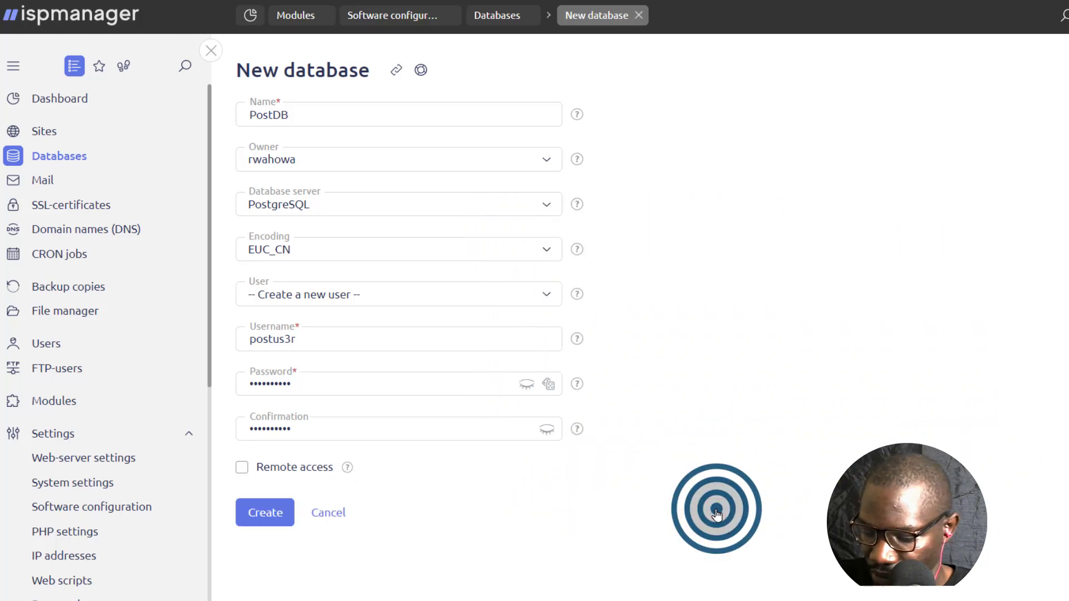
Step: Finish creating PostDB and select the new postdb row in the Databases list
click(712, 509)
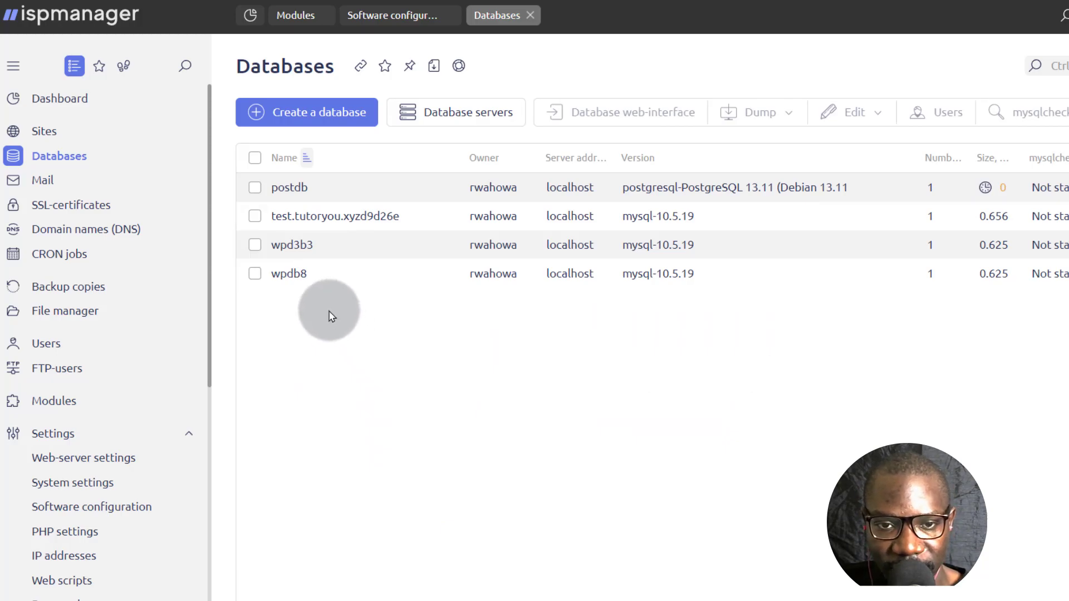
click(253, 178)
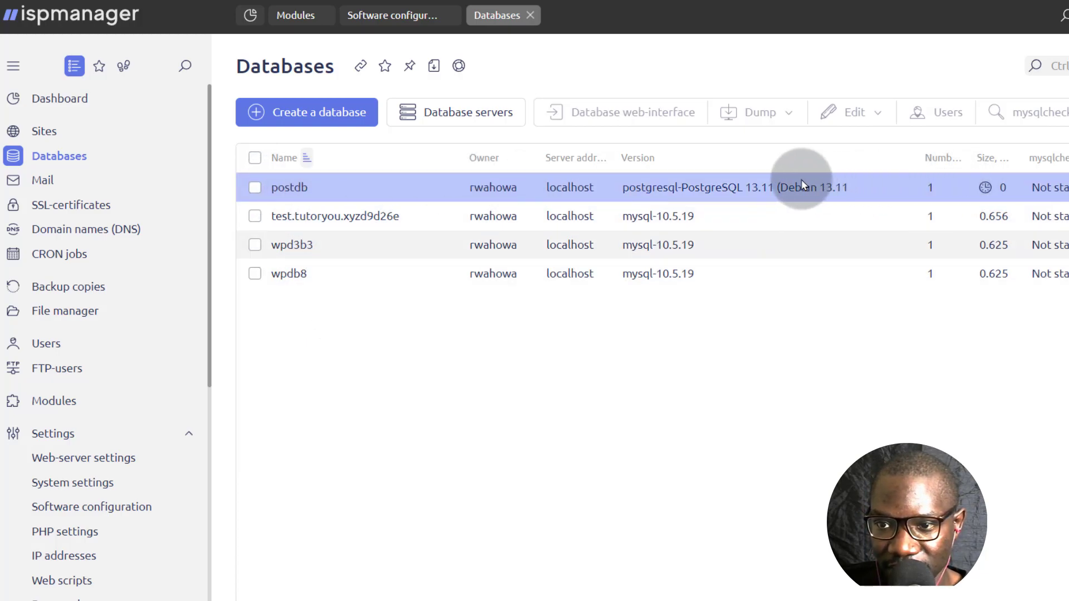
mouse_move(432, 194)
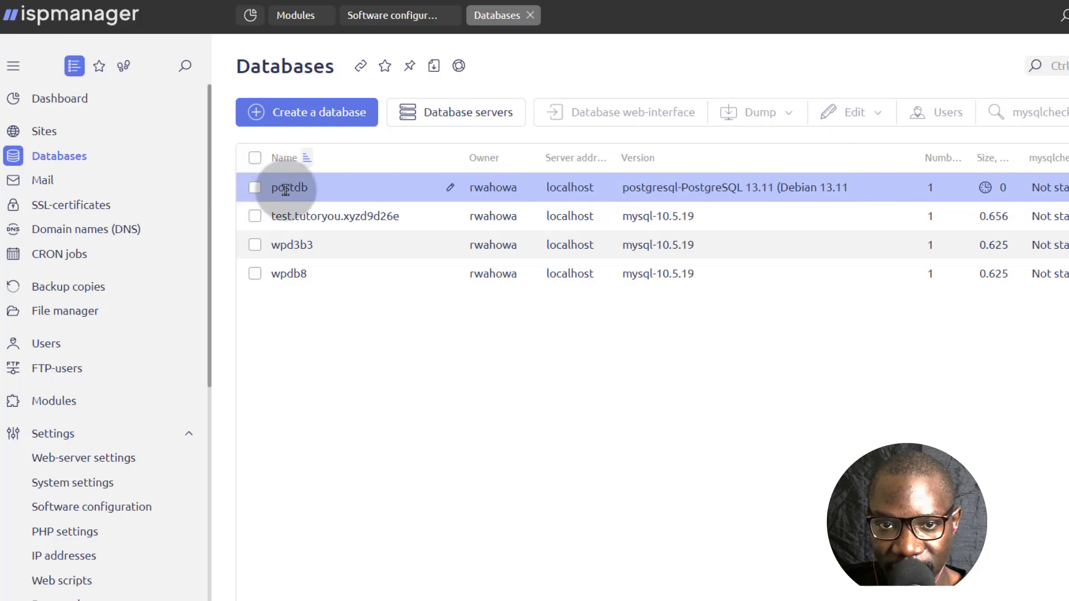
Step: Start a new database named db2post on PostgreSQL server with UTF8 encoding
click(253, 177)
click(307, 111)
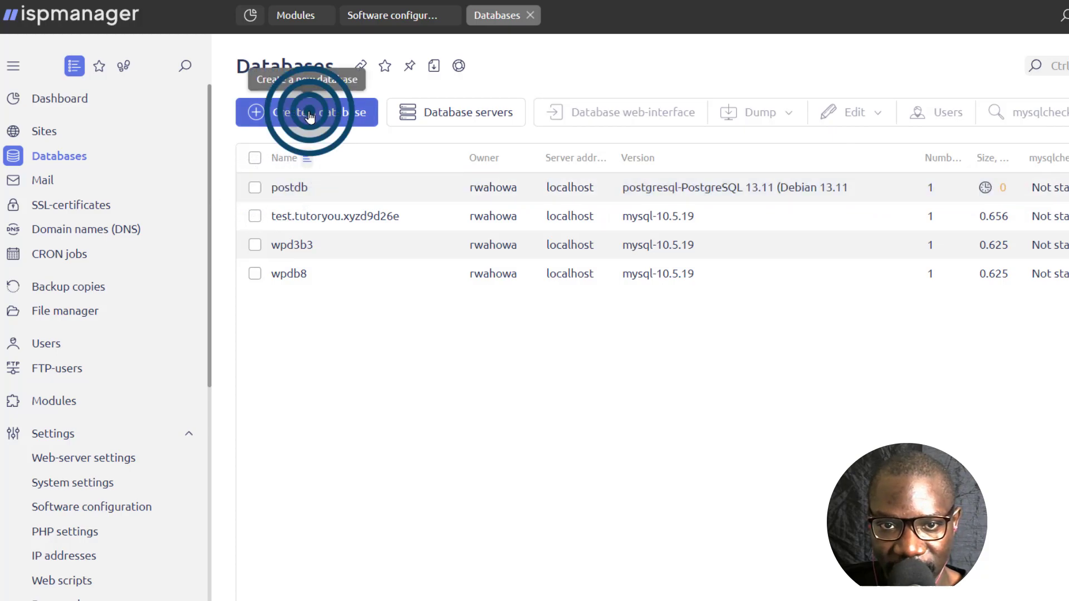
click(277, 113)
text(db2post)
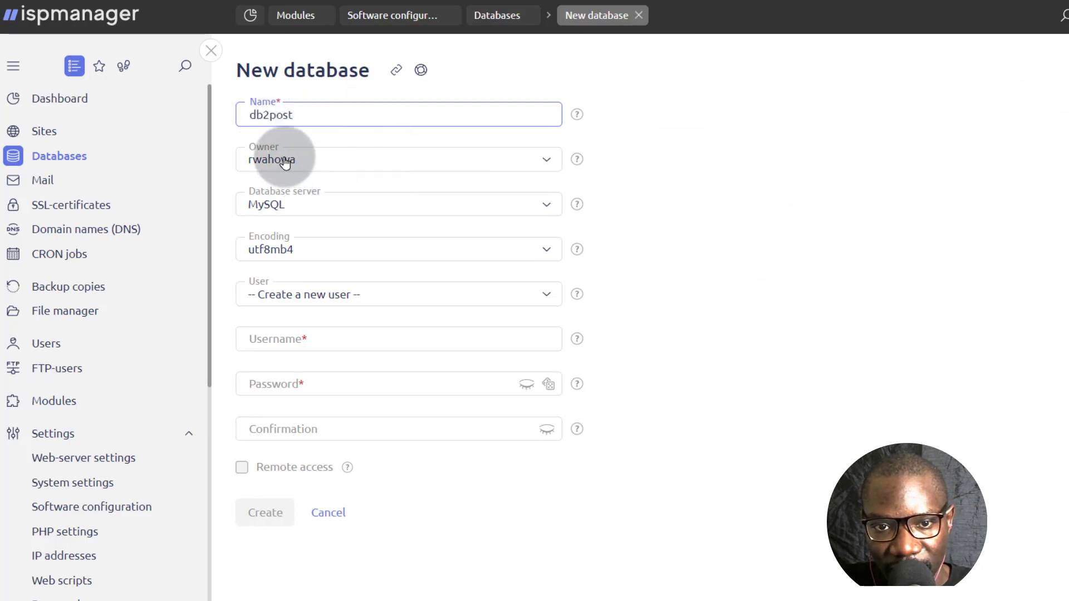
click(286, 263)
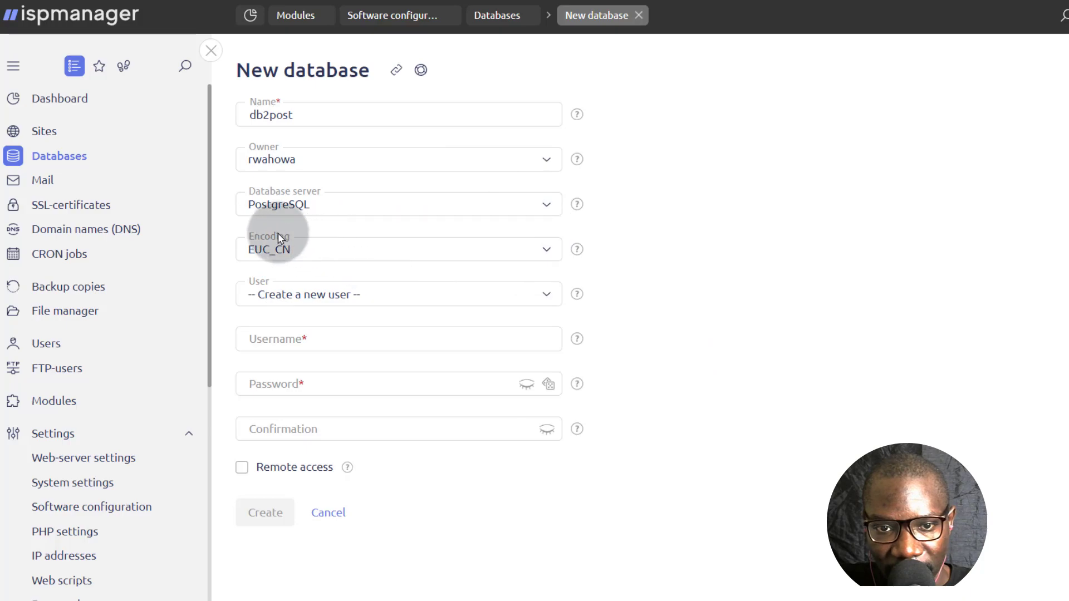
click(317, 249)
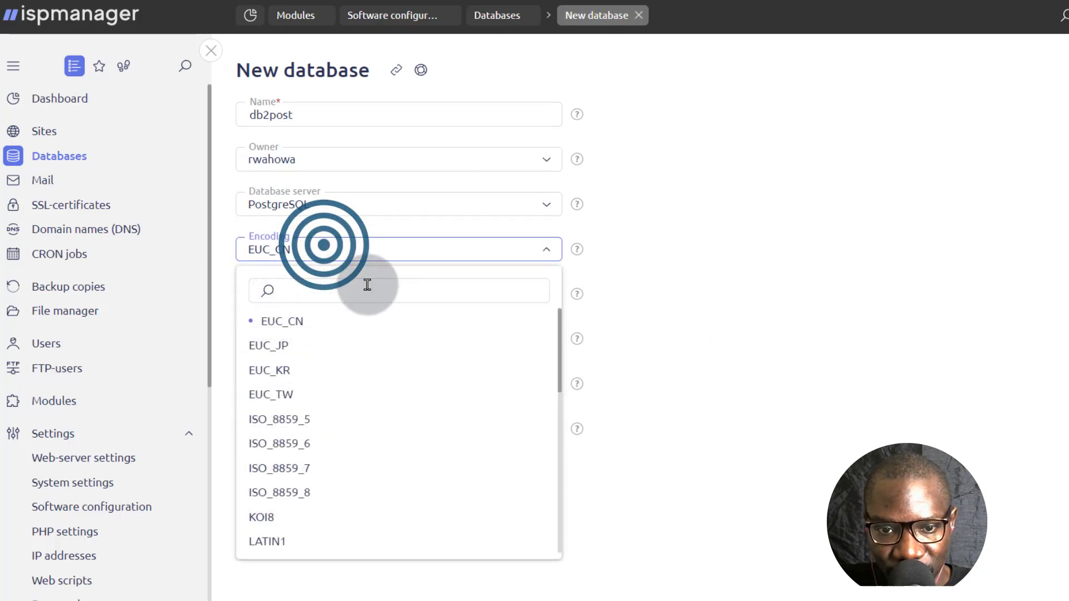
click(295, 289)
text(utf)
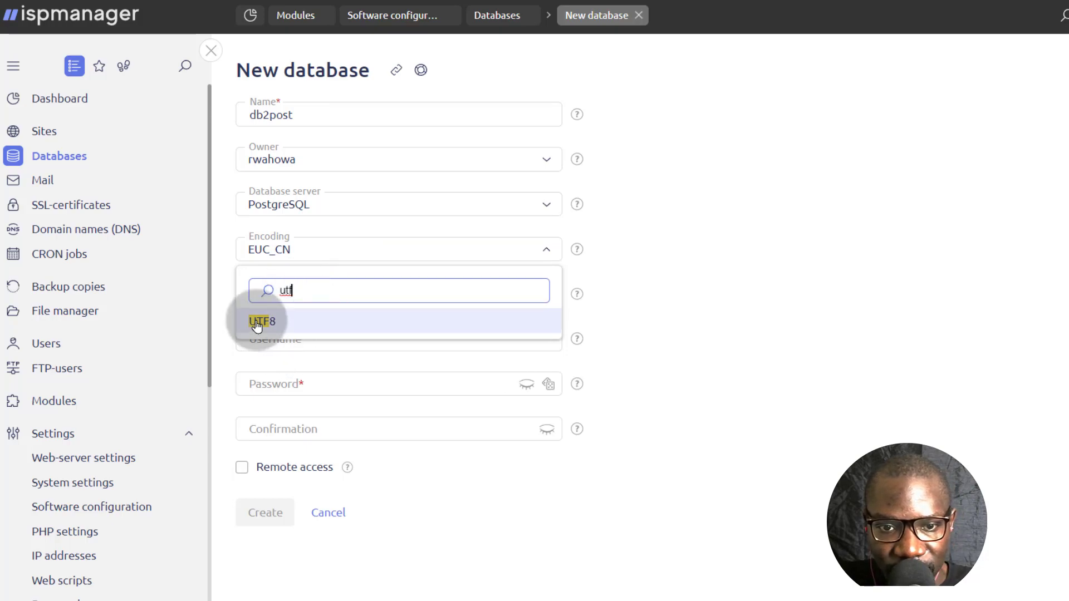
click(258, 321)
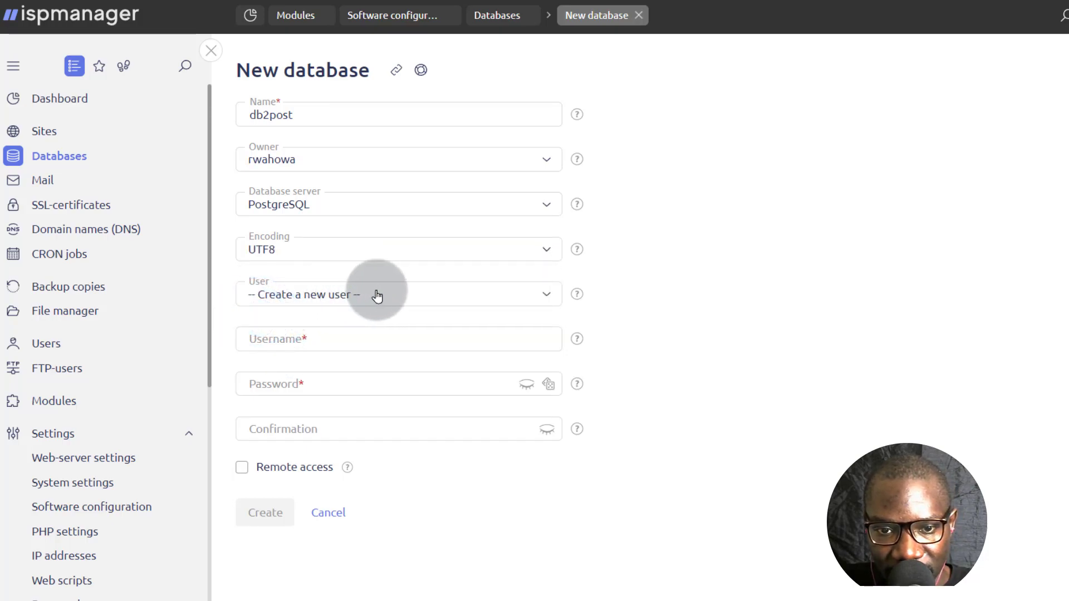
Step: Add new user dbuser with a generated strong password and create db2post
click(283, 339)
text(dbuser)
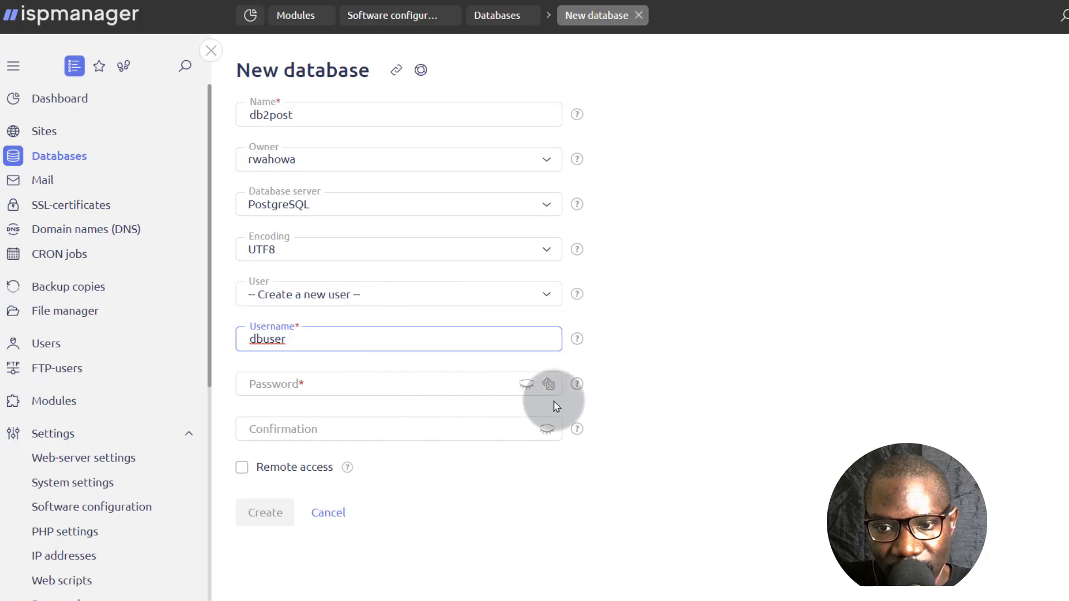
click(548, 384)
click(549, 384)
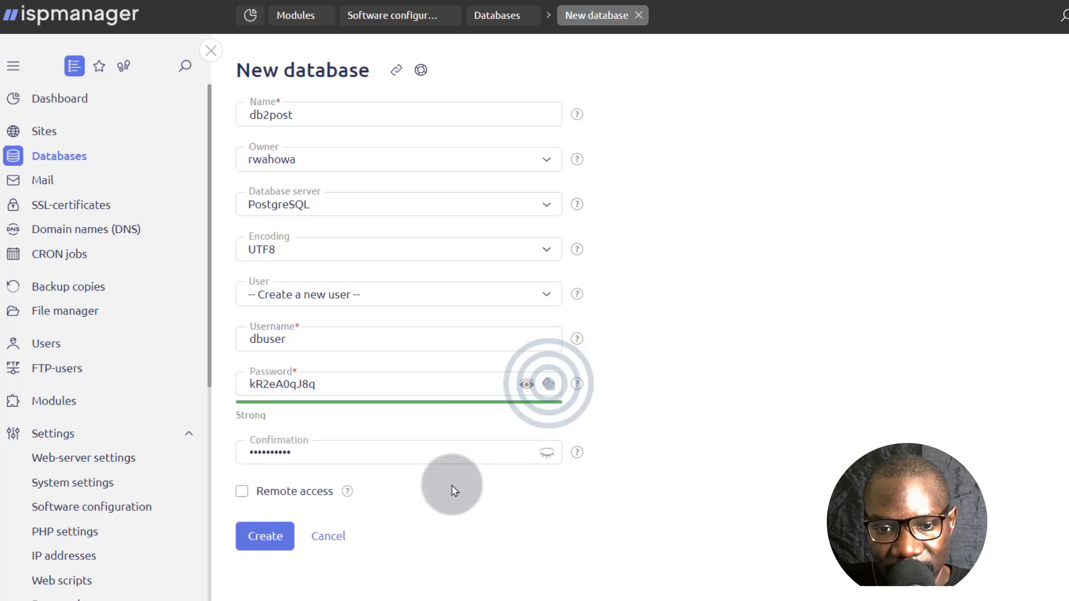
click(257, 539)
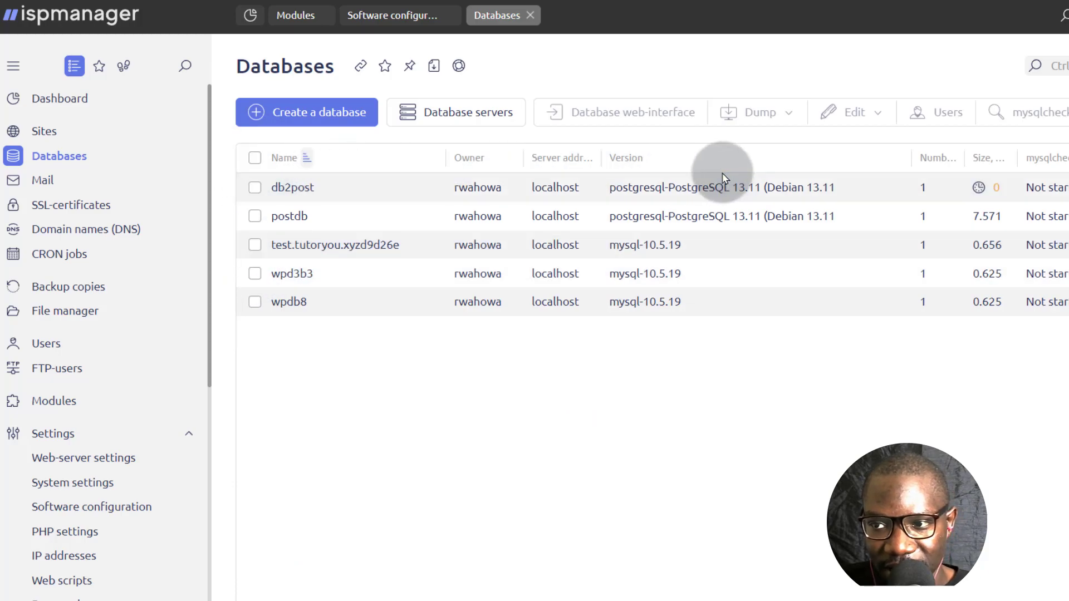
Step: Select the db2post row in the Databases list and tick its checkbox
click(757, 185)
click(262, 187)
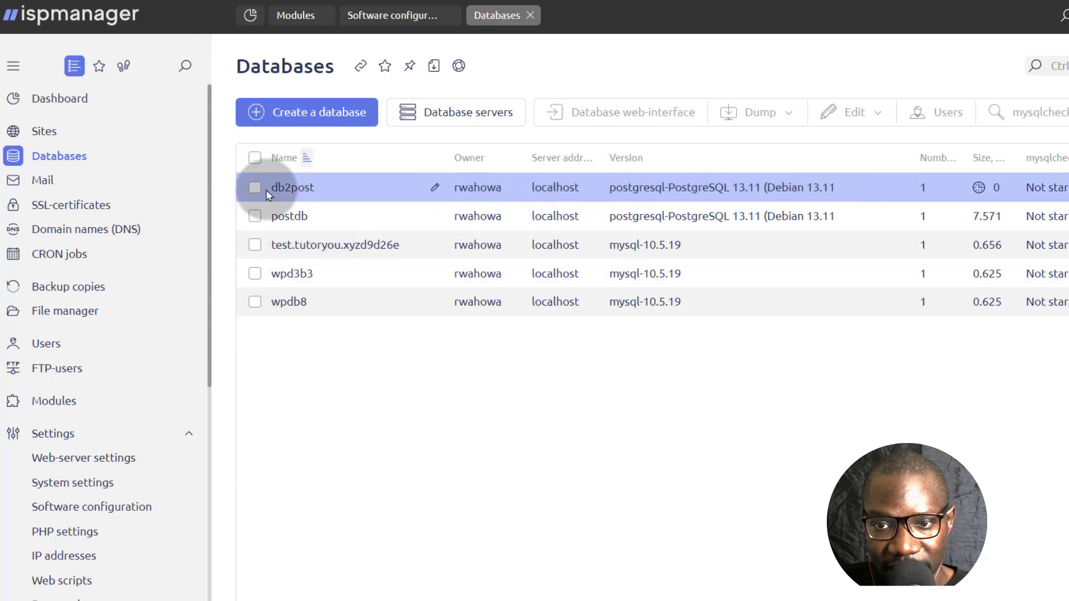
click(452, 191)
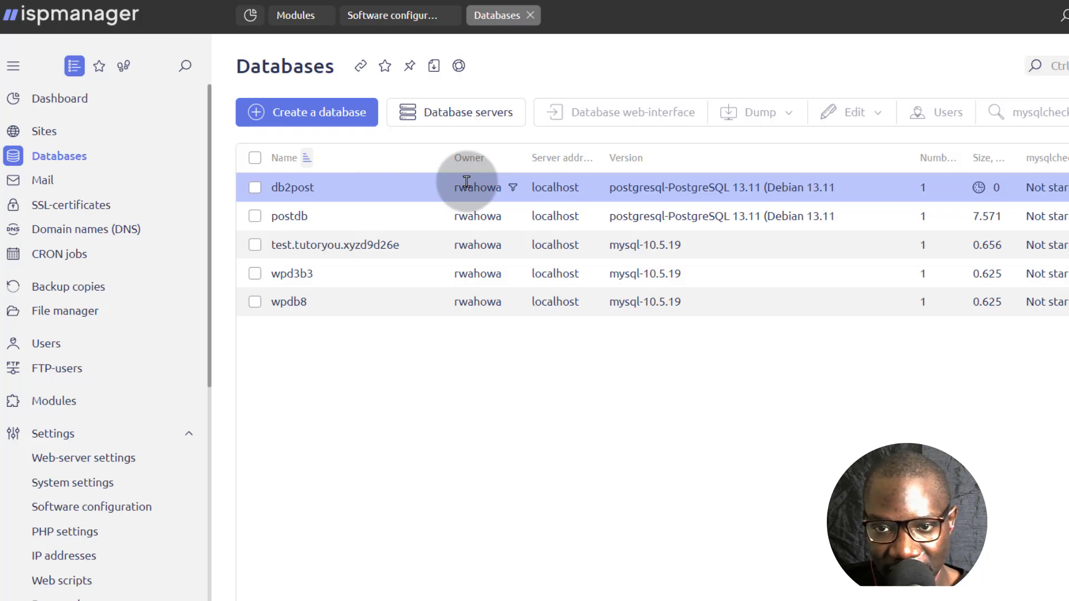
click(255, 188)
Step: Open db2post in phpPgAdmin and start table t1 with 10 columns in the public schema
click(610, 112)
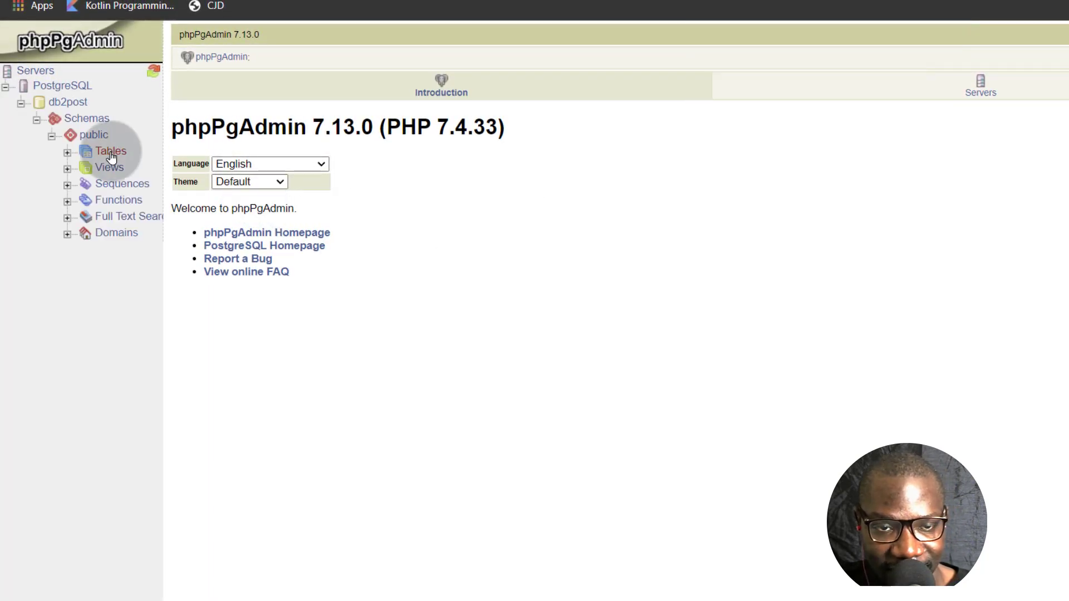
click(111, 154)
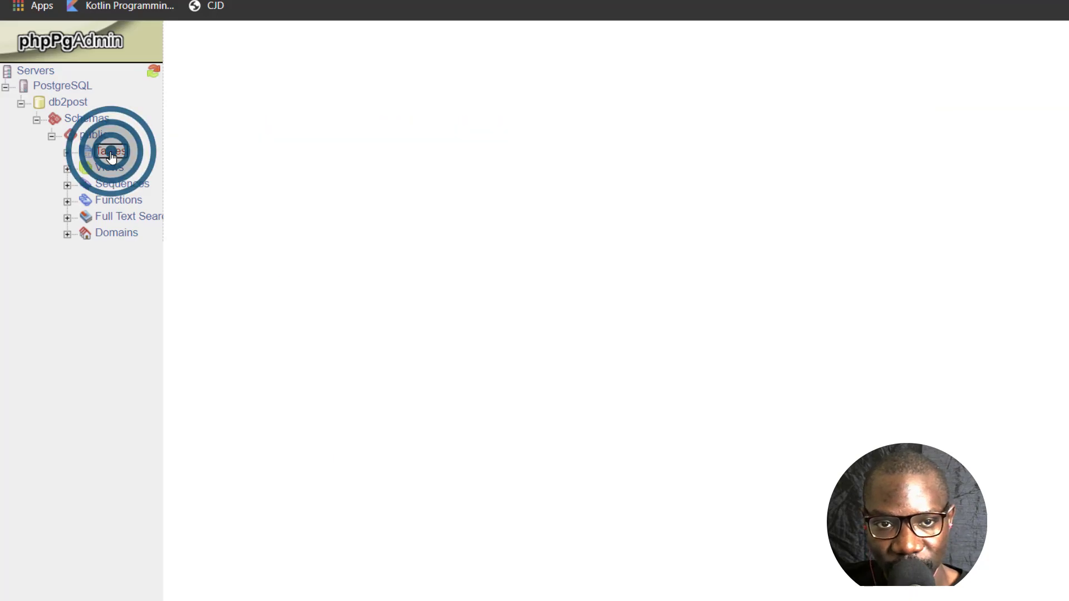
click(199, 152)
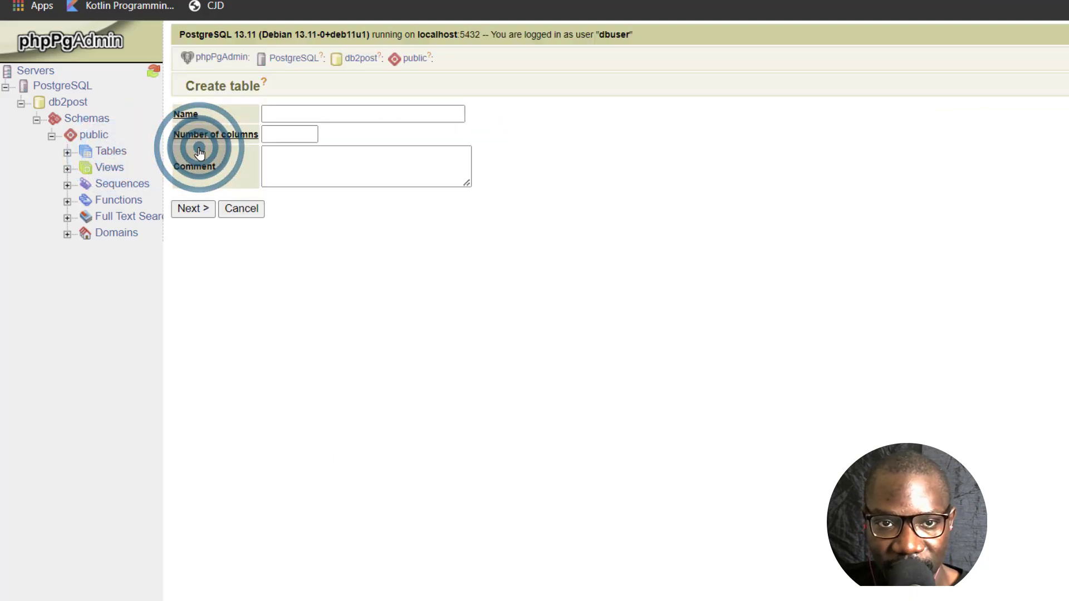
text(t1)
click(317, 133)
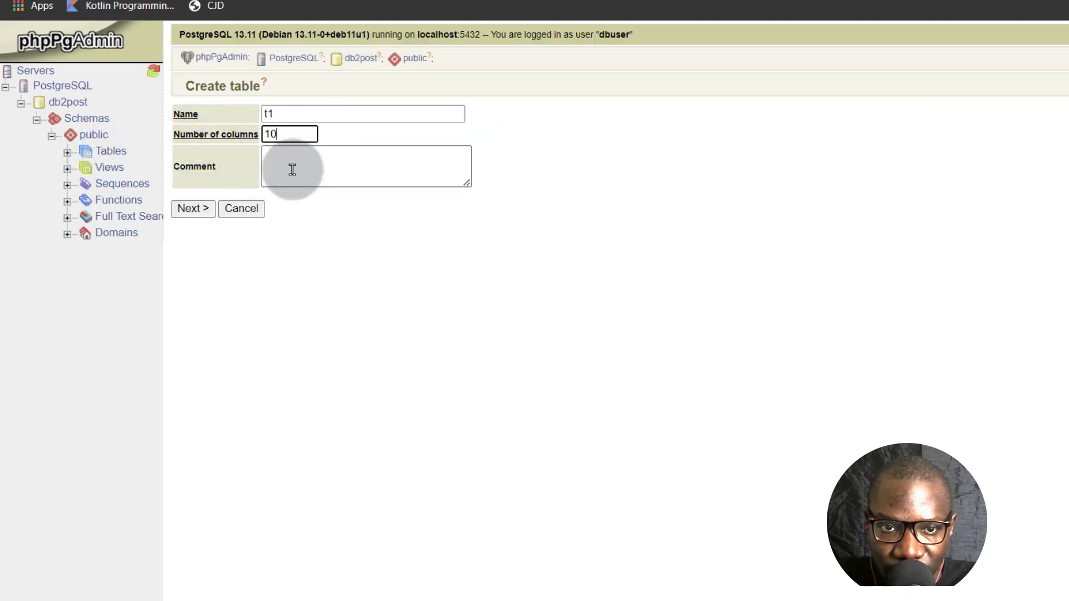
click(191, 209)
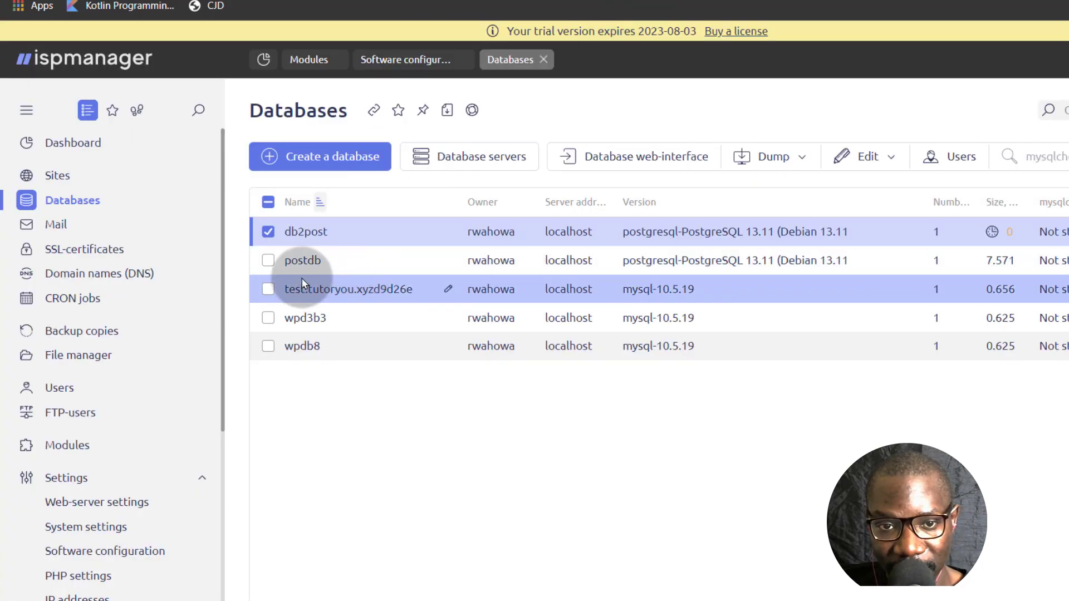
Step: Untick db2post in the ispmanager Databases list, leaving all five databases unselected
click(268, 231)
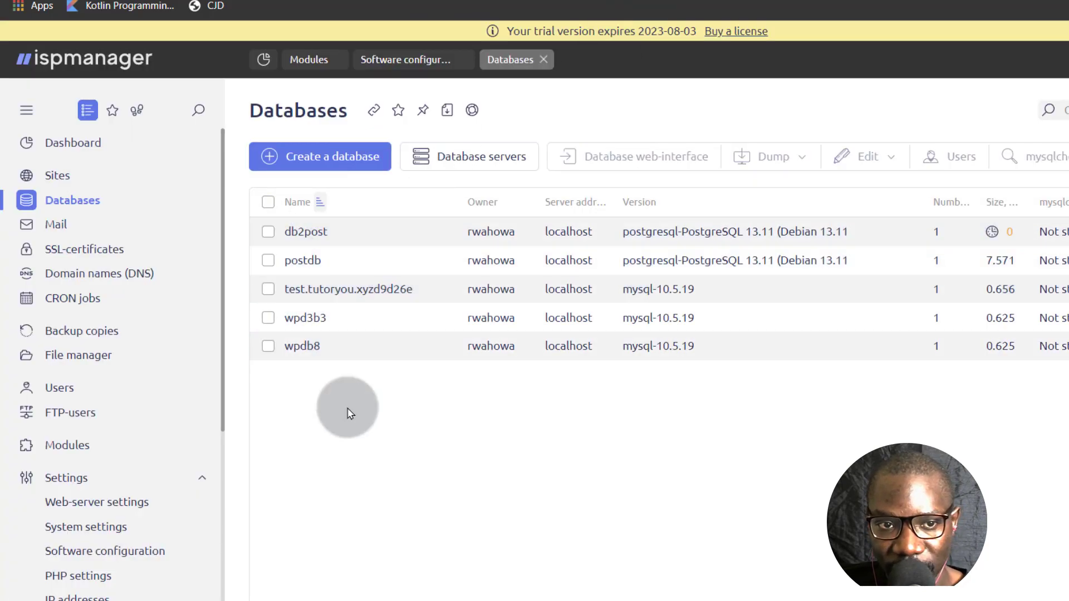